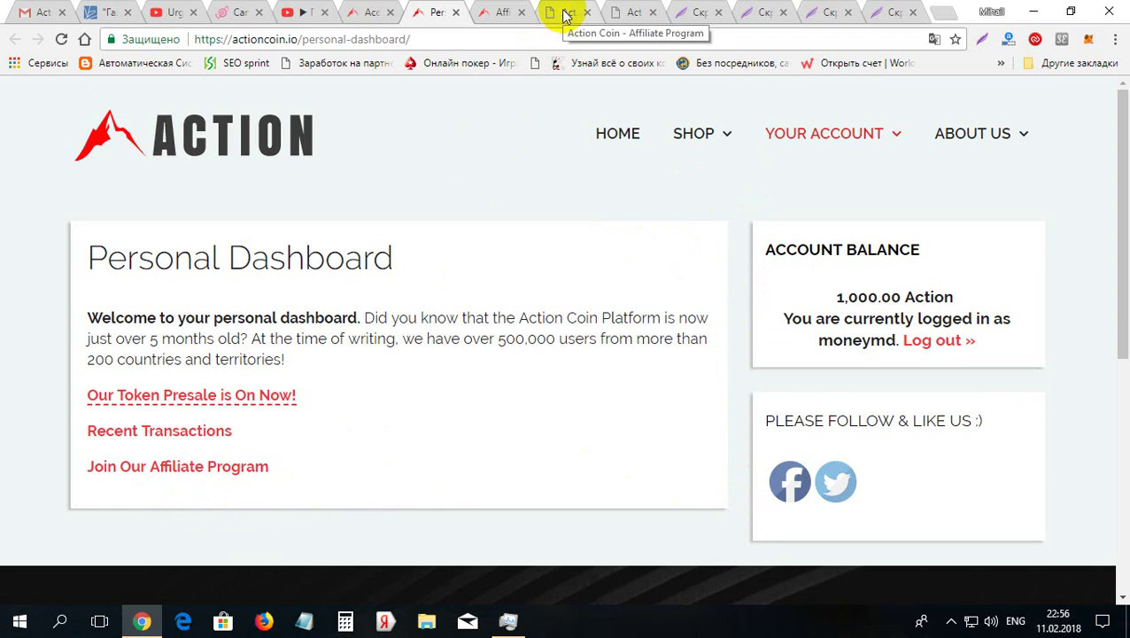
Step: View the affiliate account statistics and the personal dashboard, ending at the join and login options of the affiliate area
{"action": "left_click", "coordinate": [623, 11]}
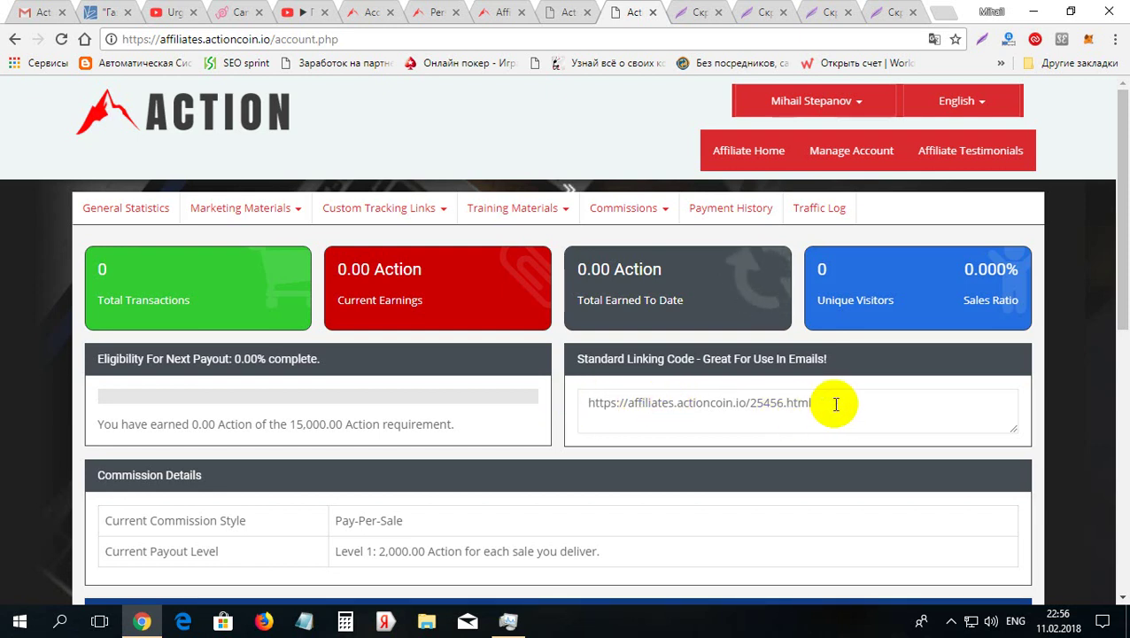
{"action": "left_click", "coordinate": [428, 11]}
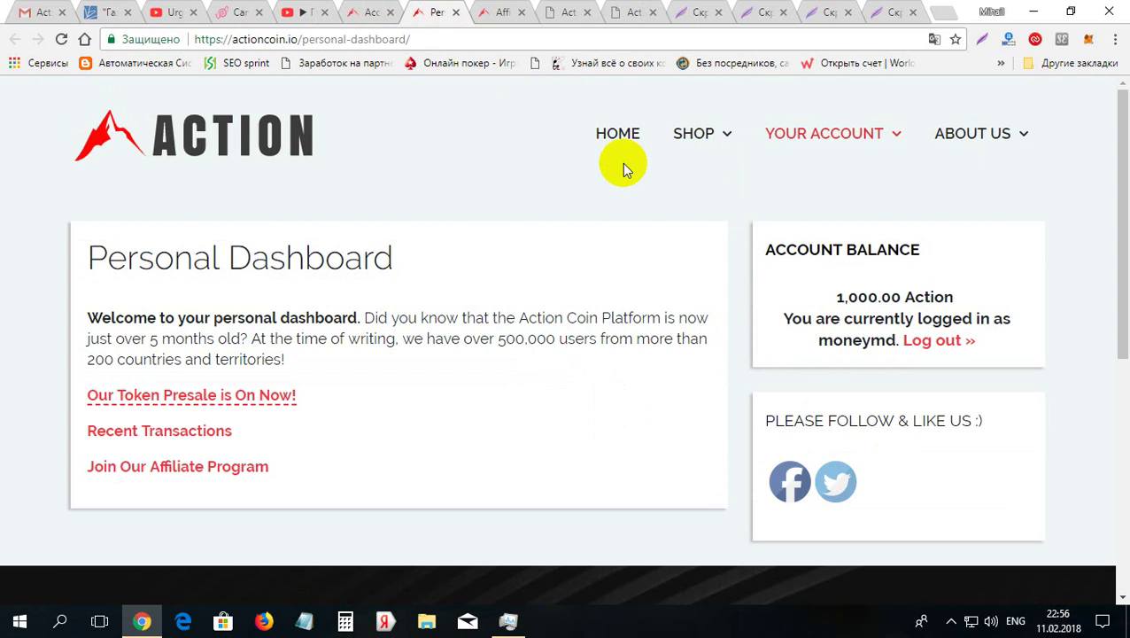
{"action": "mouse_move", "coordinate": [785, 152]}
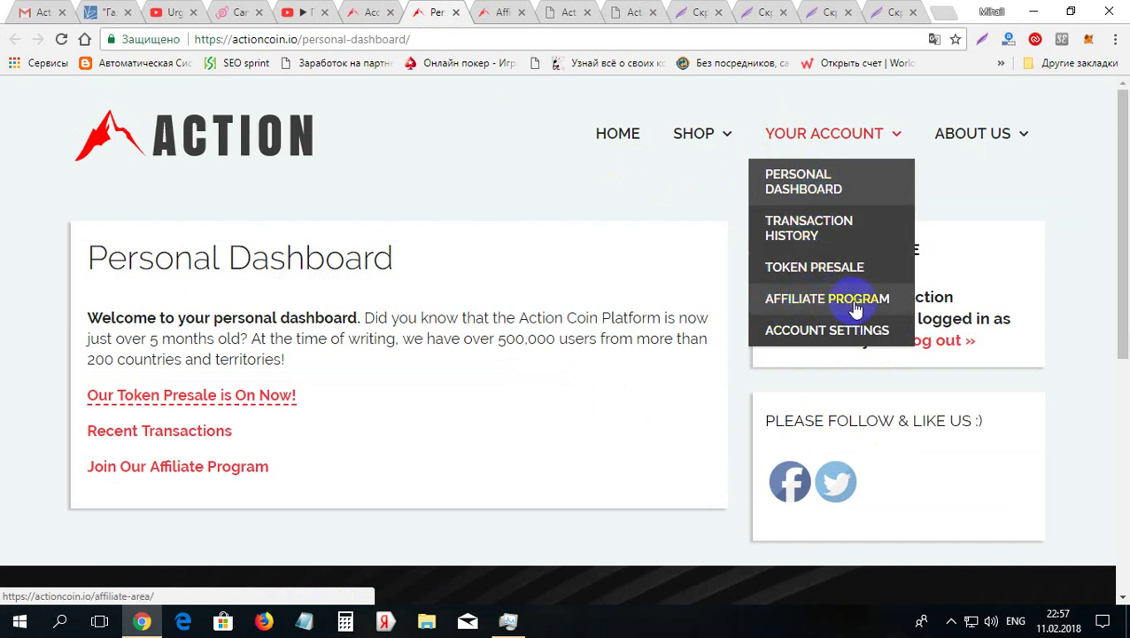
{"action": "left_click", "coordinate": [501, 15]}
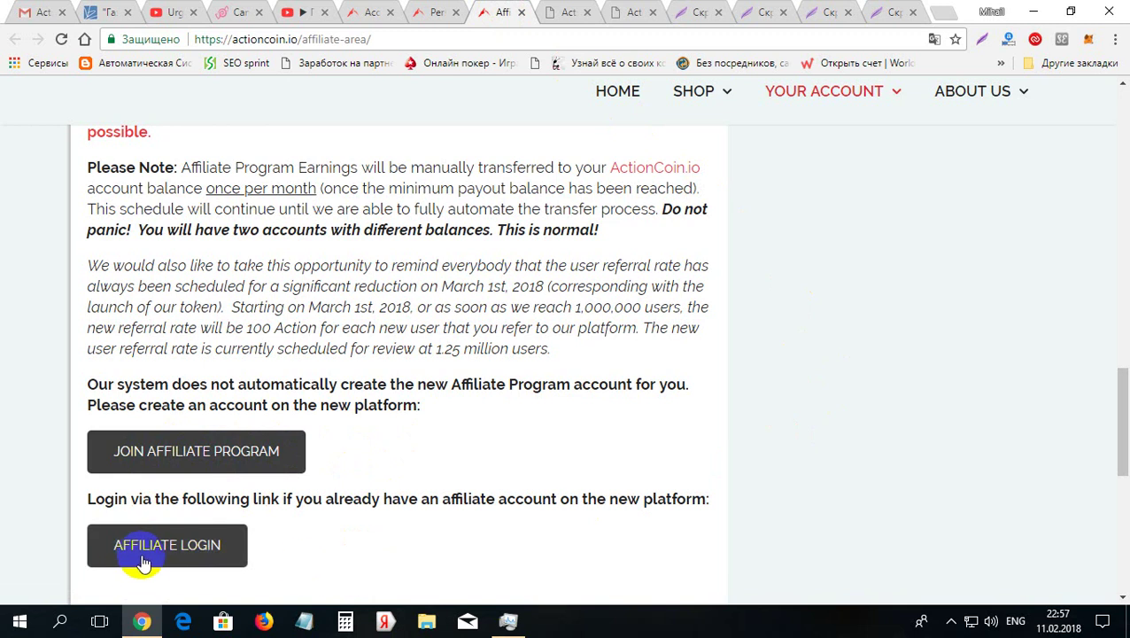
{"action": "left_click", "coordinate": [243, 555]}
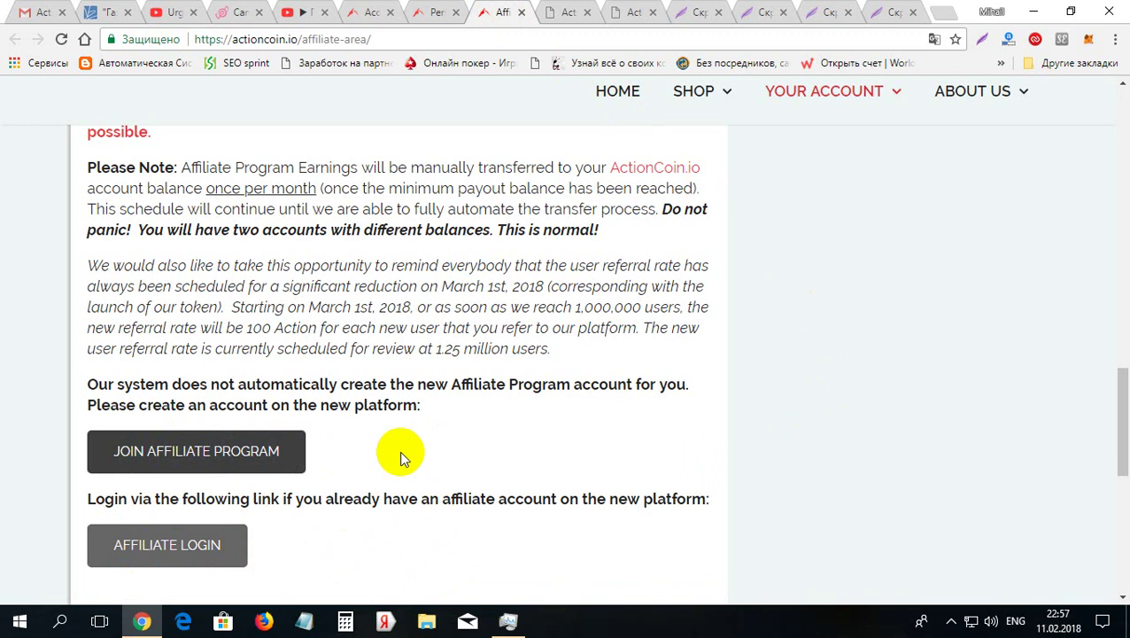
Step: Review the Account Choices page with its personal and business signup options and its web address
{"action": "left_click", "coordinate": [370, 18]}
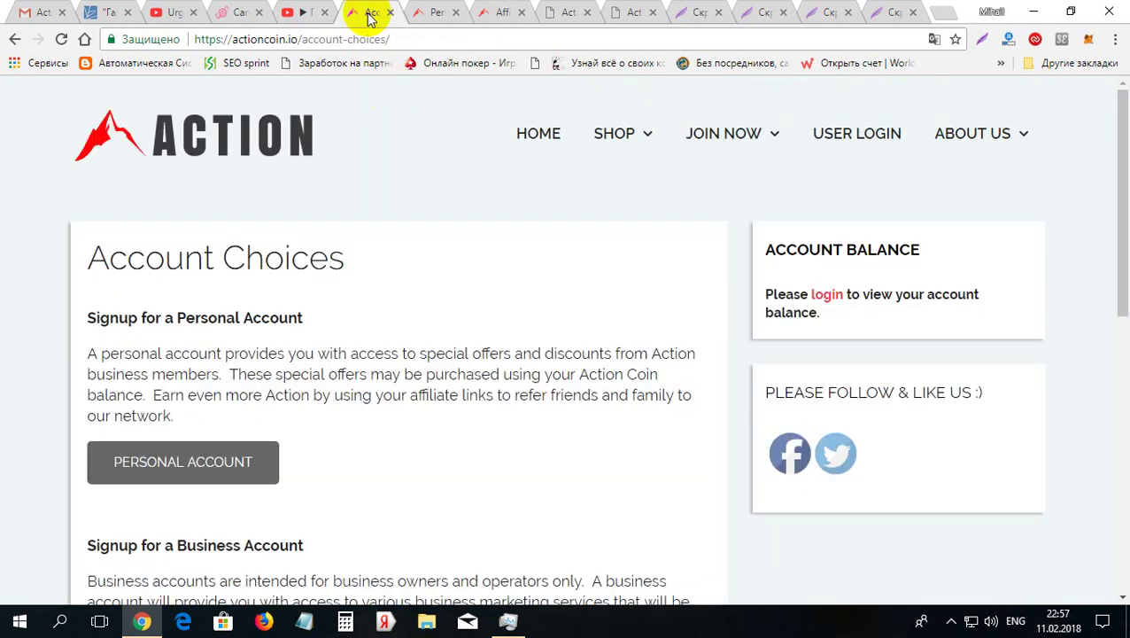
{"action": "left_click", "coordinate": [507, 39]}
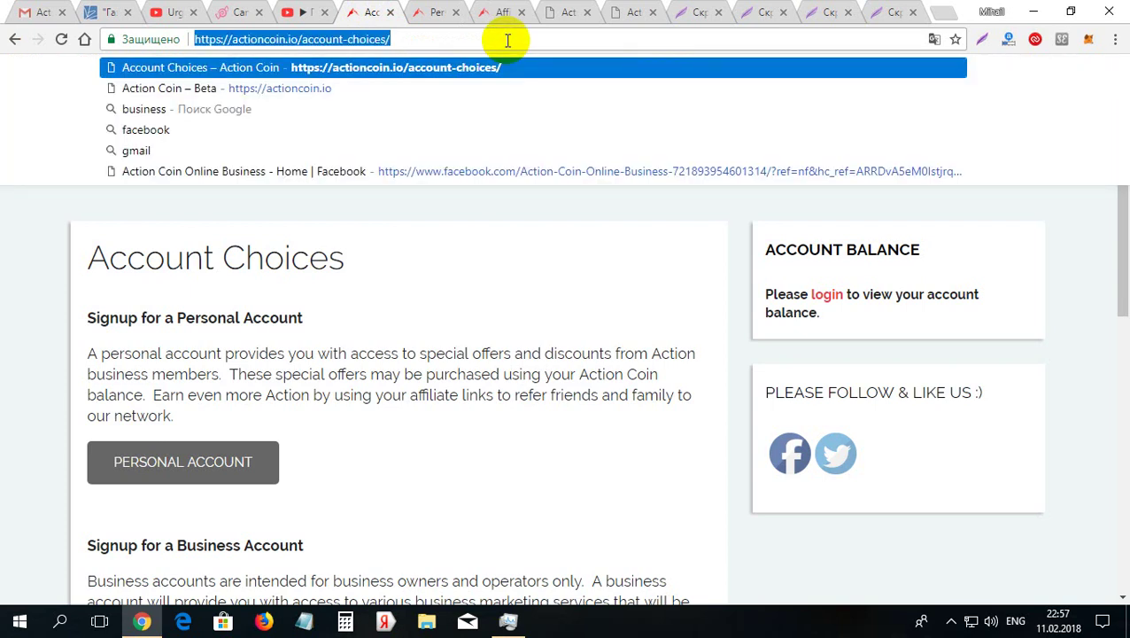
{"action": "left_click", "coordinate": [739, 235]}
{"action": "scroll", "coordinate": [1115, 244], "scroll_direction": "down", "scroll_amount": 2}
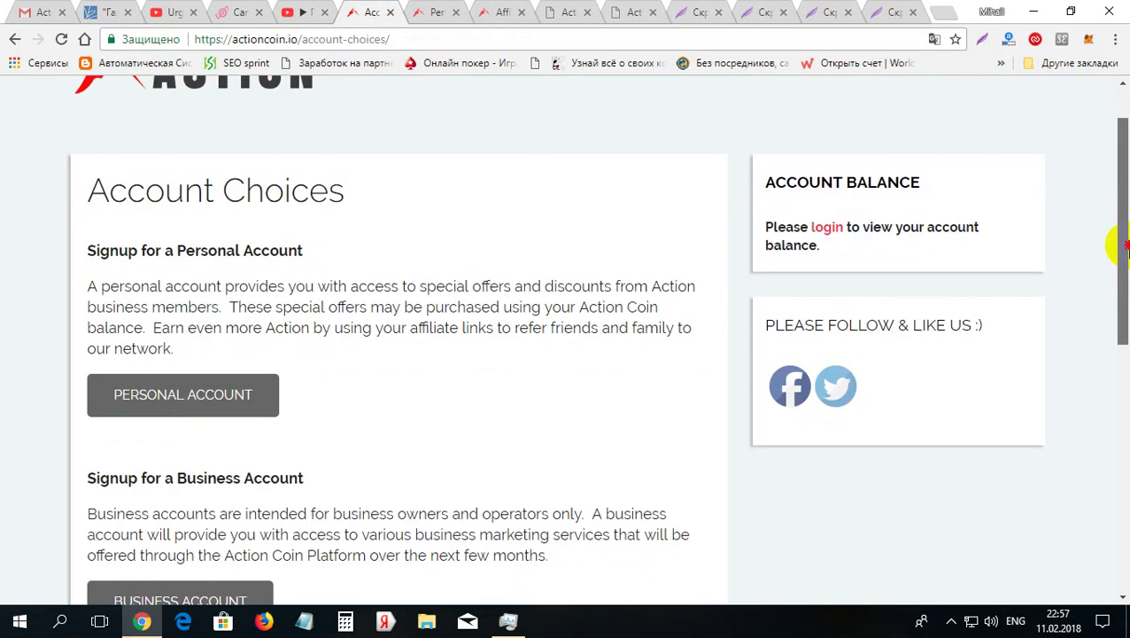
{"action": "scroll", "coordinate": [1122, 166], "scroll_direction": "up", "scroll_amount": 1}
{"action": "left_click_drag", "start_coordinate": [1122, 166], "coordinate": [1110, 126]}
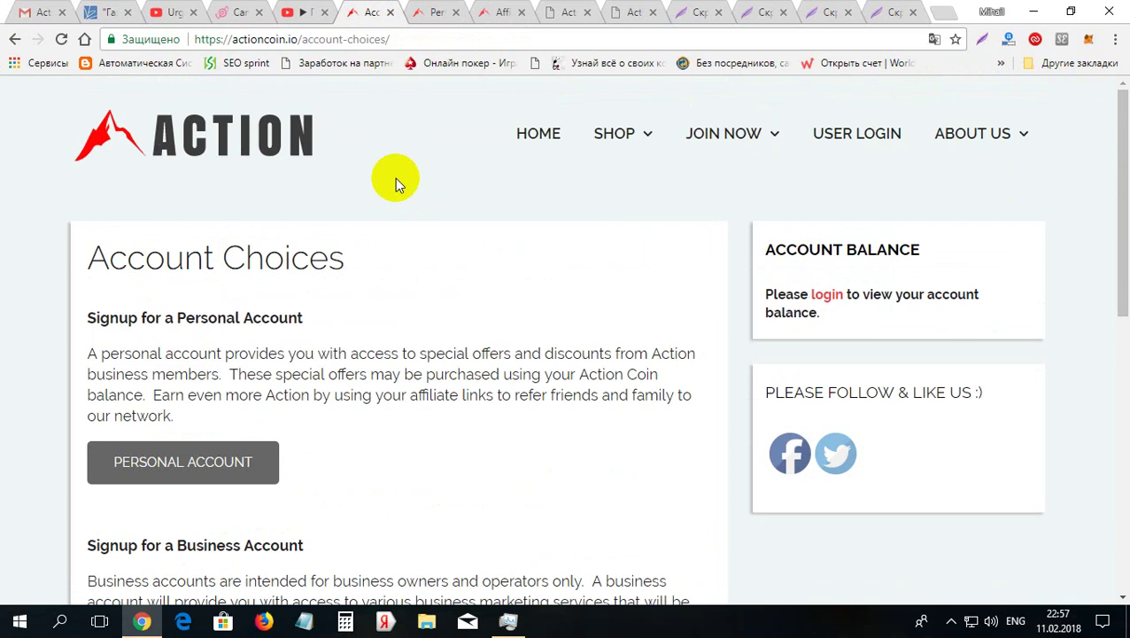
Step: Open the Action Coin registration form for a personal account
{"action": "left_click", "coordinate": [722, 133]}
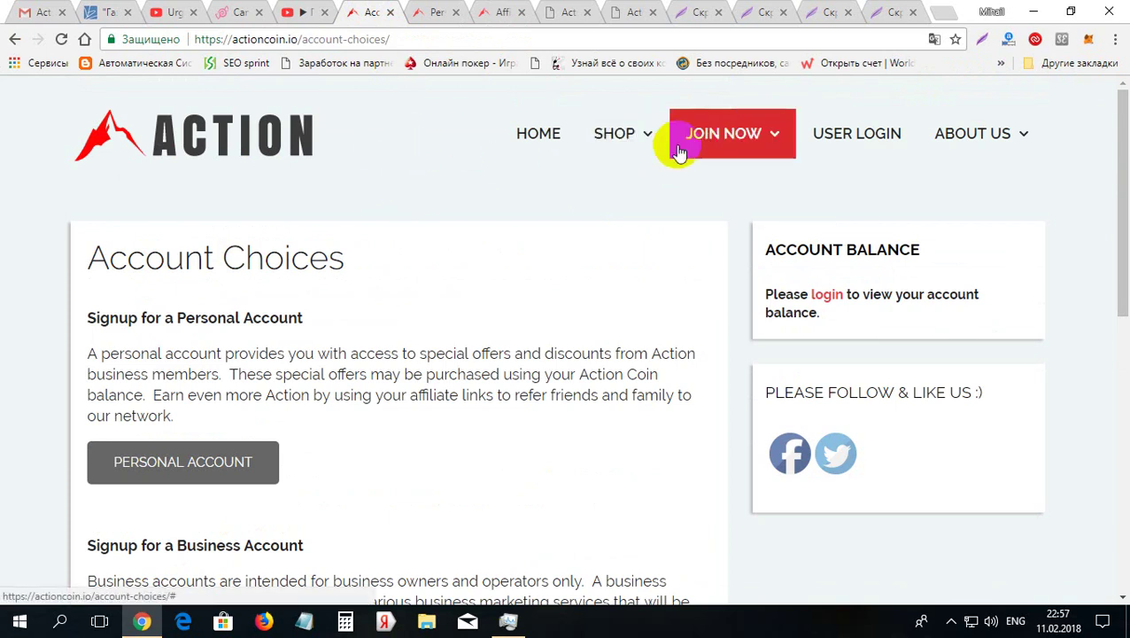
{"action": "left_click", "coordinate": [714, 146]}
{"action": "left_click", "coordinate": [719, 173]}
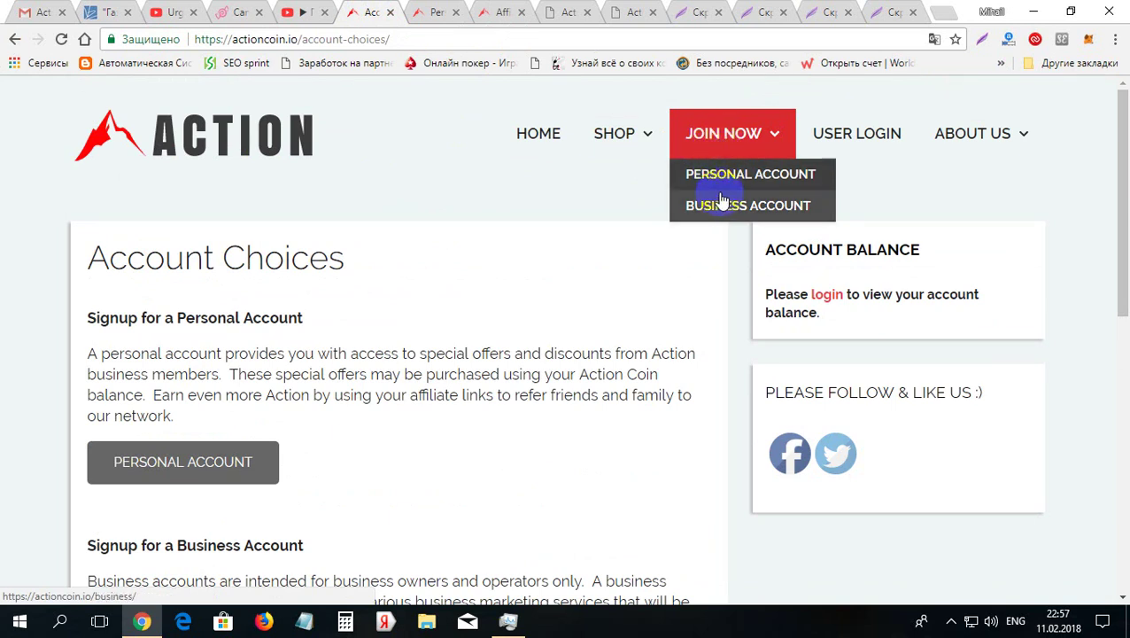
{"action": "left_click", "coordinate": [722, 174]}
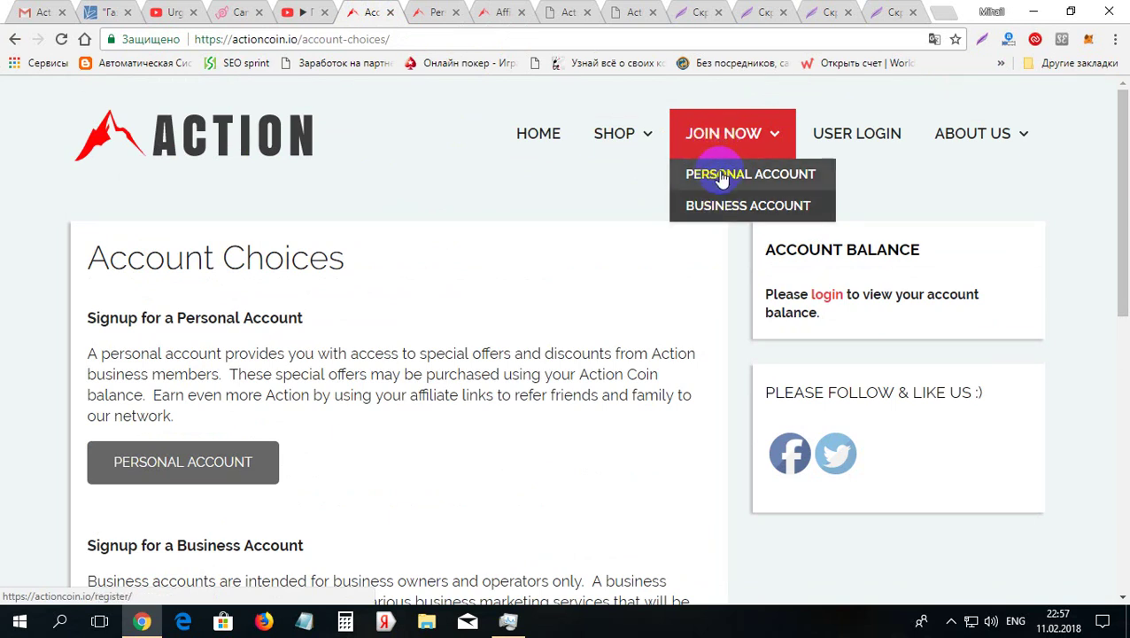
{"action": "left_click", "coordinate": [722, 176]}
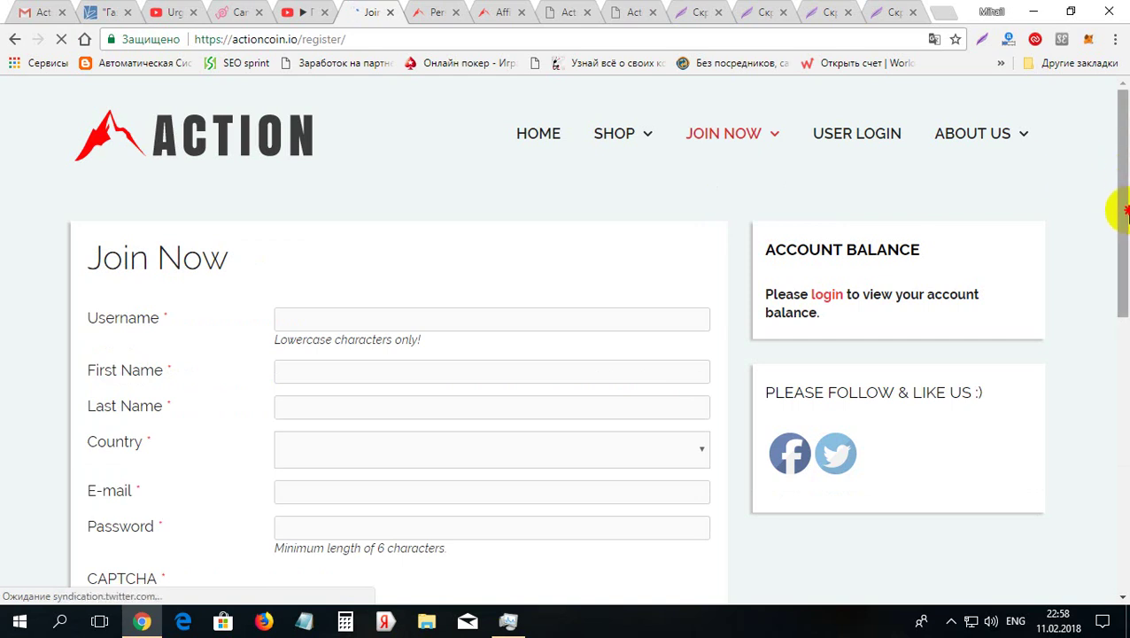
Step: Examine the Join Now form's required fields, from username and country to password, CAPTCHA and registration, leaving them blank
{"action": "scroll", "coordinate": [1120, 190], "scroll_direction": "down", "scroll_amount": 2}
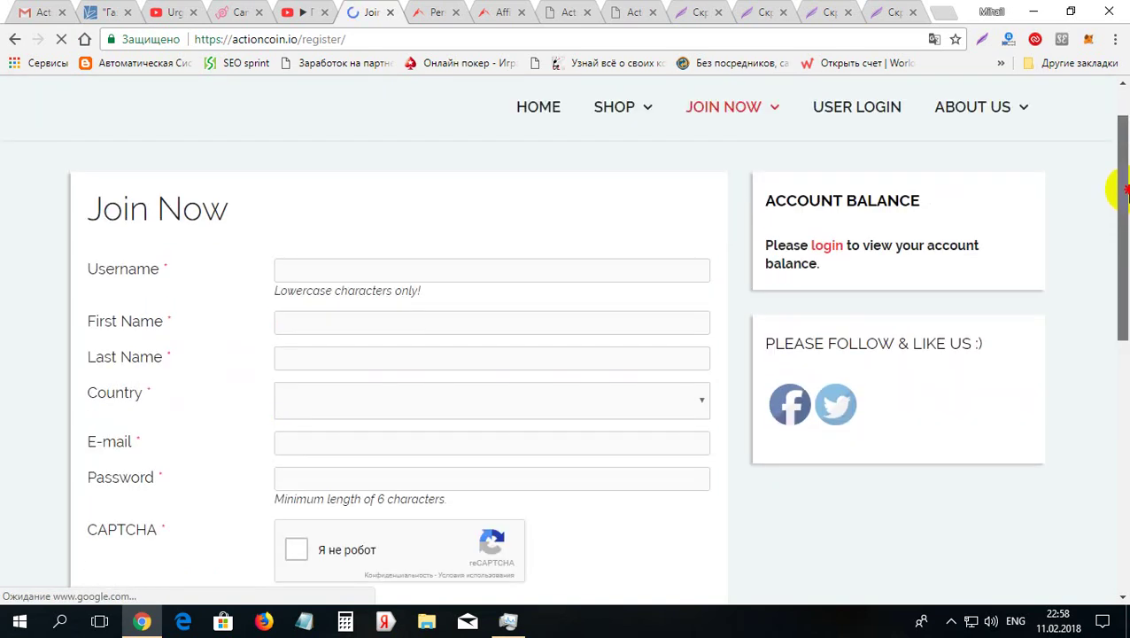
{"action": "left_click_drag", "start_coordinate": [1124, 188], "coordinate": [1123, 200]}
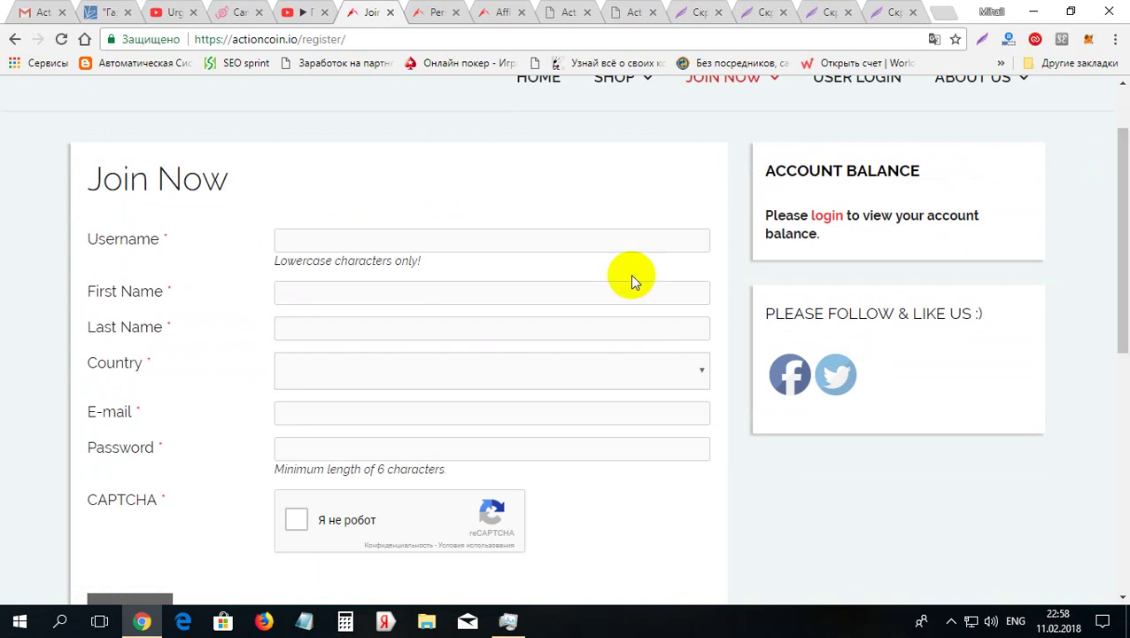
{"action": "left_click", "coordinate": [462, 245]}
{"action": "left_click", "coordinate": [407, 297]}
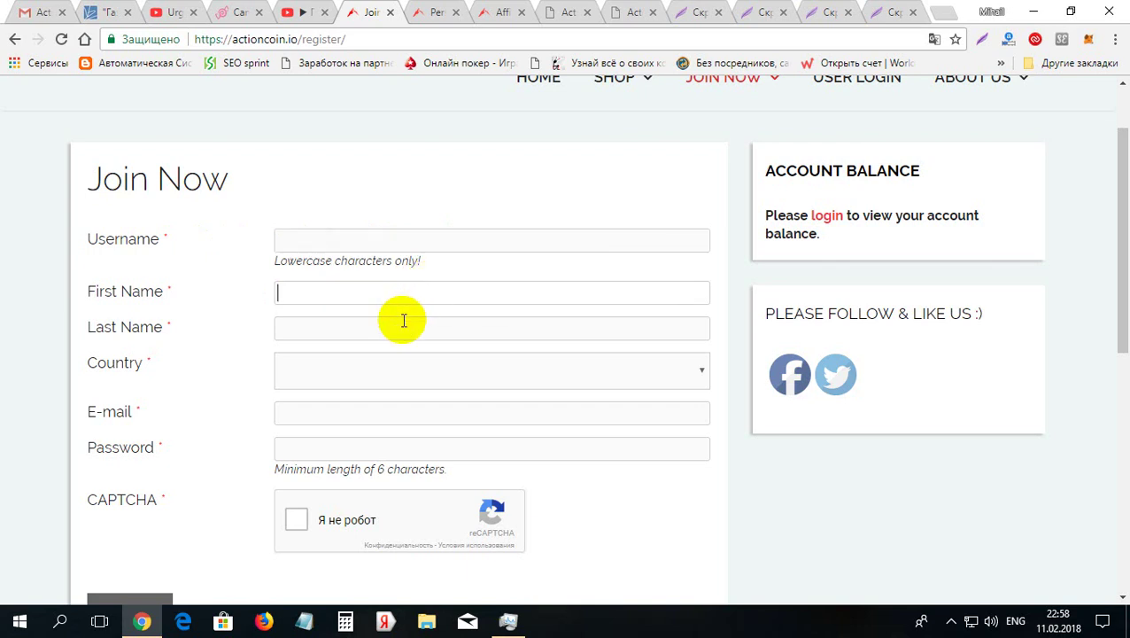
{"action": "left_click", "coordinate": [408, 328]}
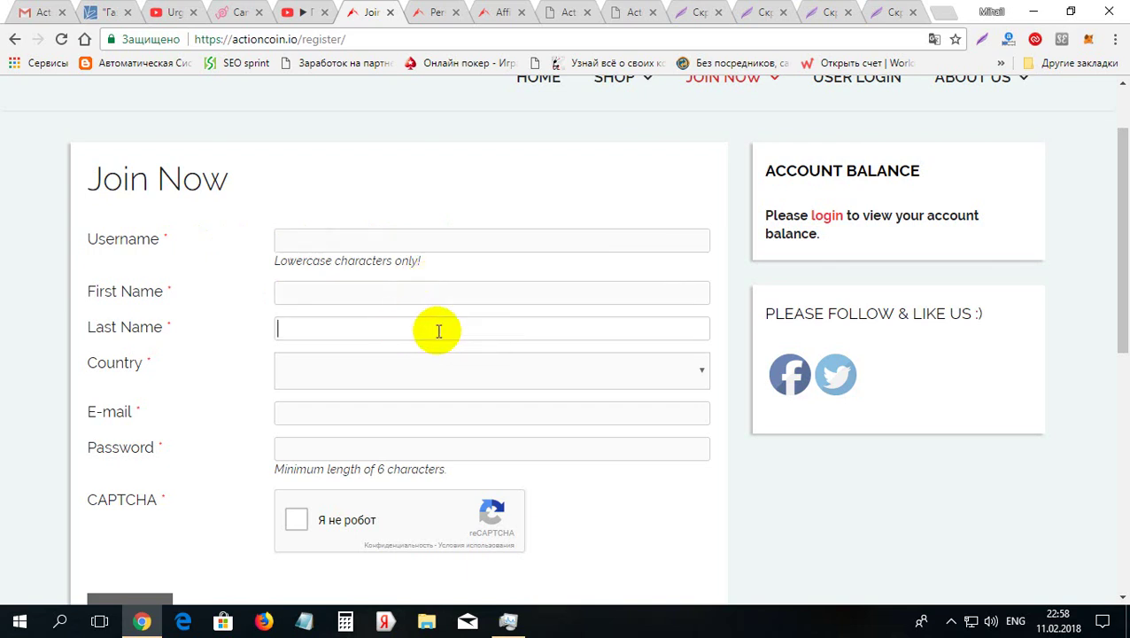
{"action": "left_click", "coordinate": [697, 377]}
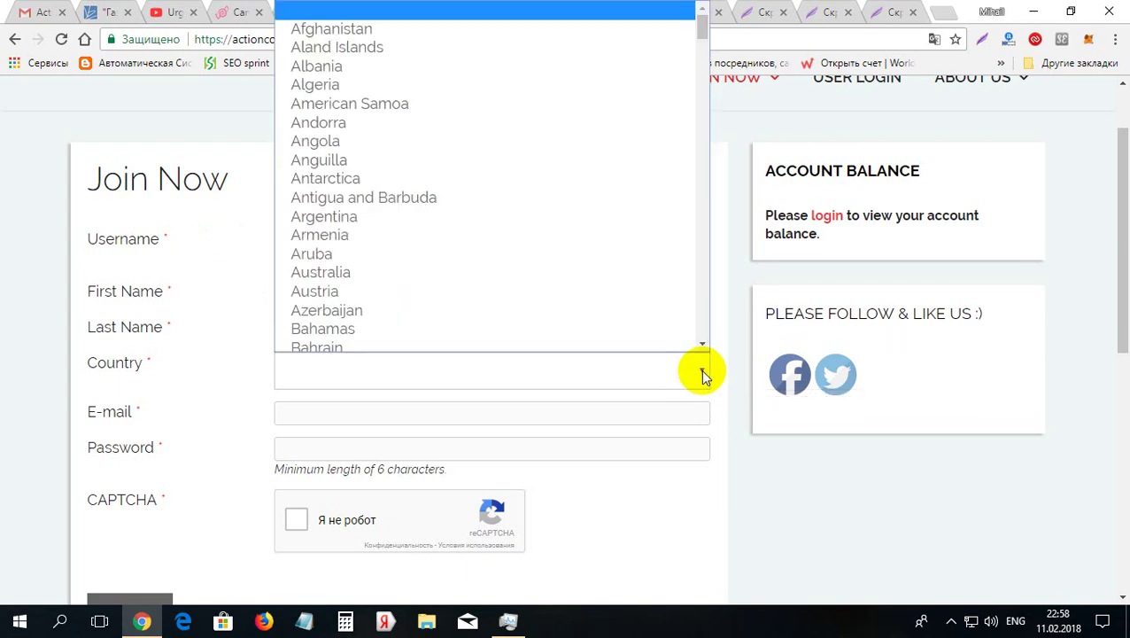
{"action": "left_click", "coordinate": [737, 404]}
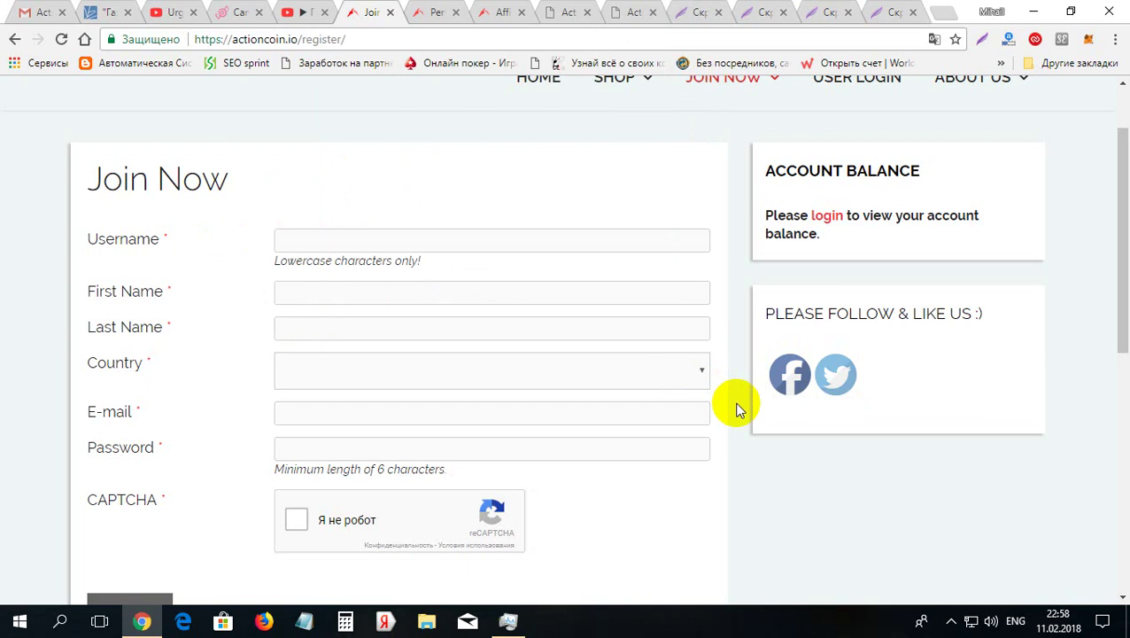
{"action": "left_click", "coordinate": [581, 412]}
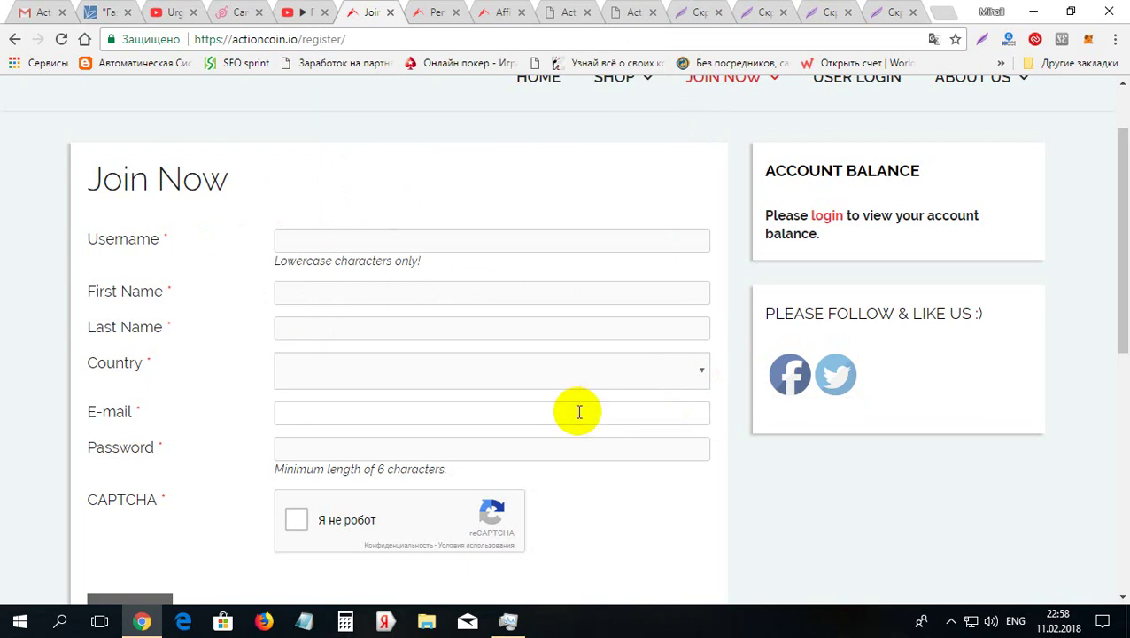
{"action": "left_click", "coordinate": [541, 452]}
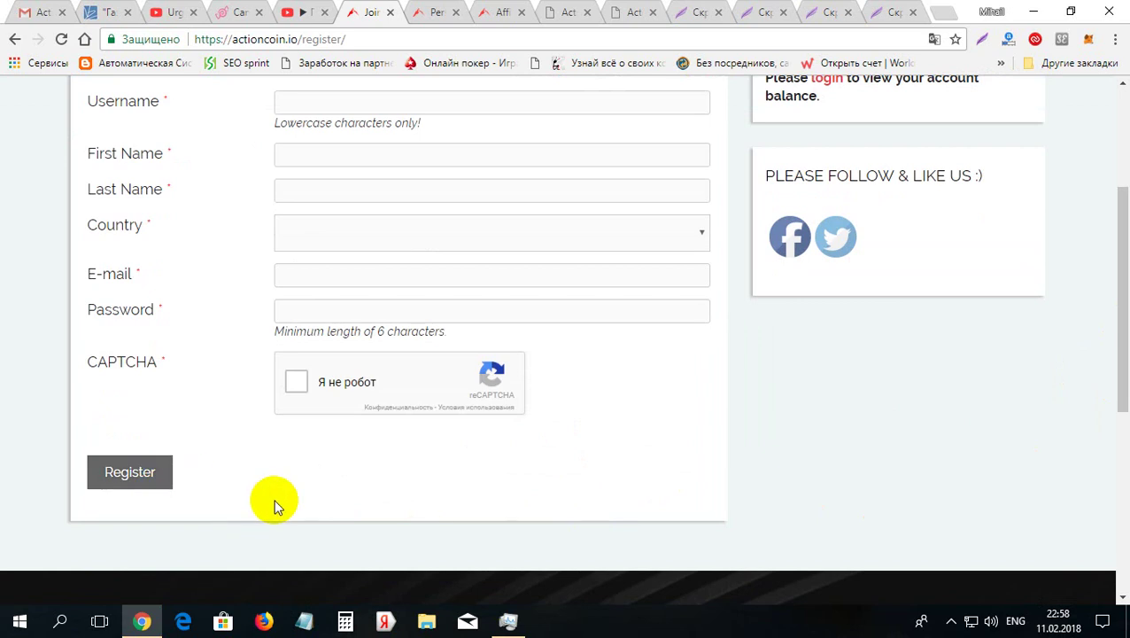
Step: View the saved screenshots of the email activation notice and the successful email confirmation
{"action": "left_click", "coordinate": [568, 12]}
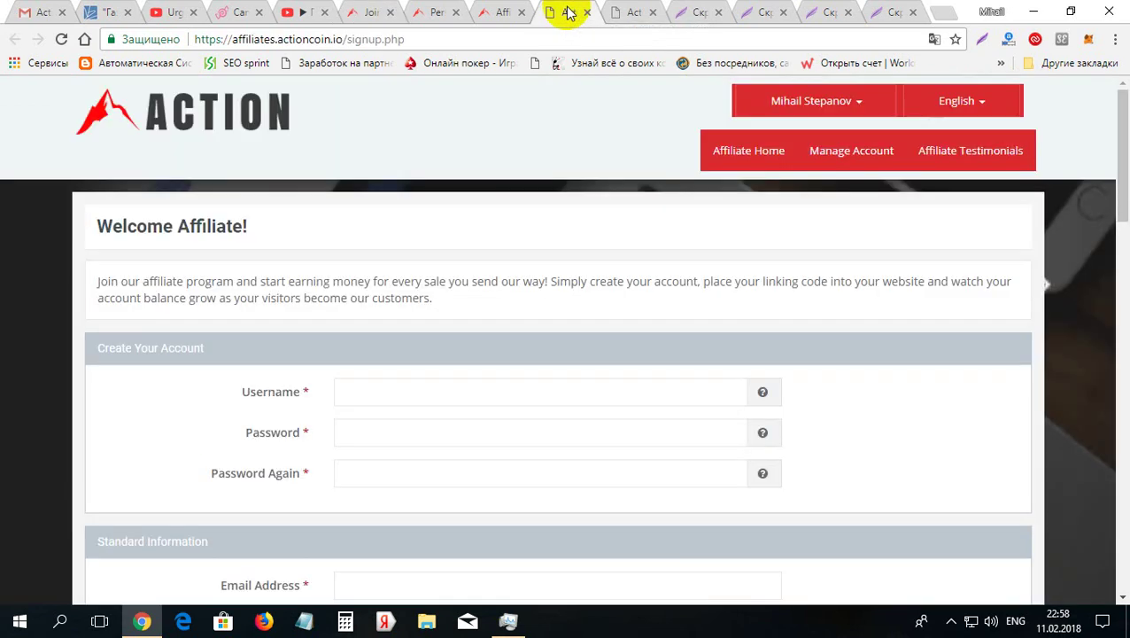
{"action": "left_click", "coordinate": [696, 11]}
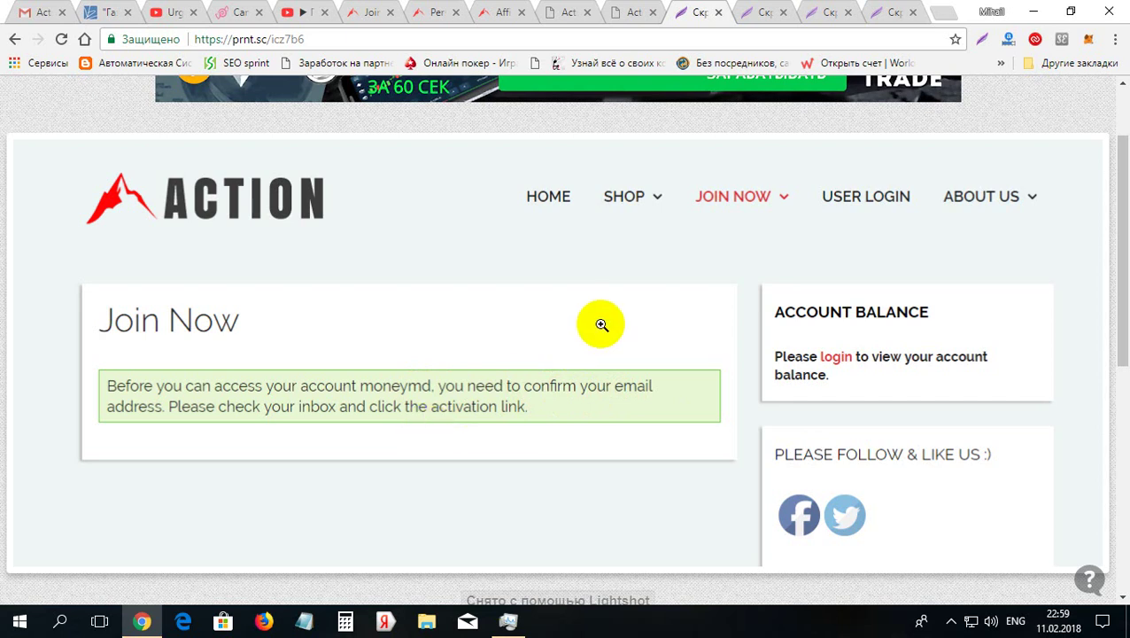
{"action": "left_click", "coordinate": [758, 16]}
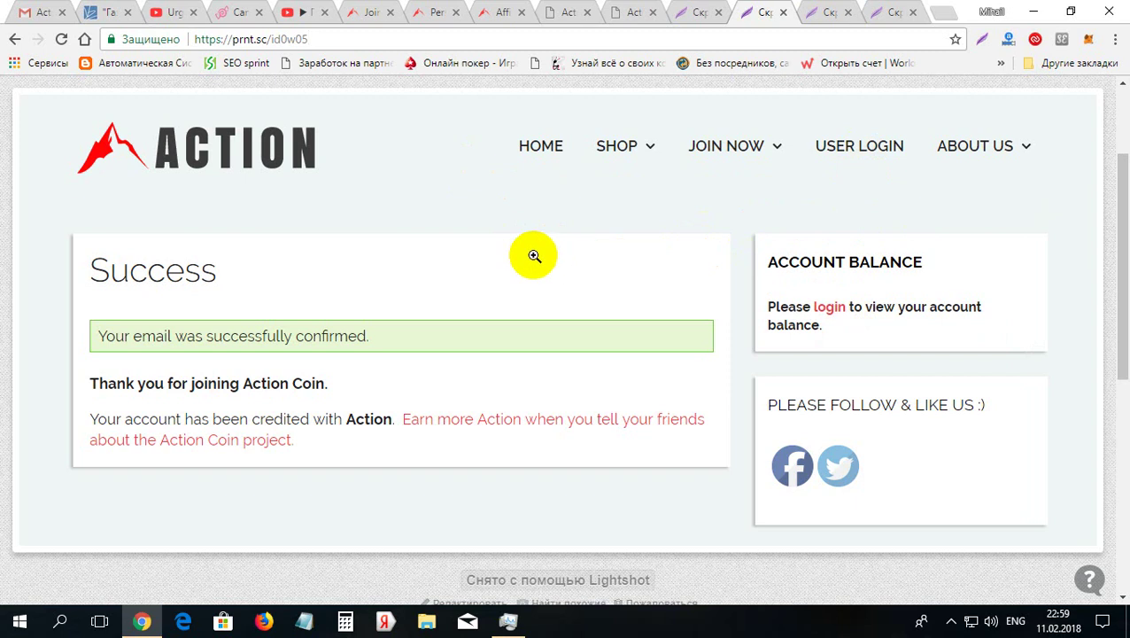
Step: Go from the personal dashboard through the affiliate area to the affiliate program signup page
{"action": "left_click", "coordinate": [435, 11]}
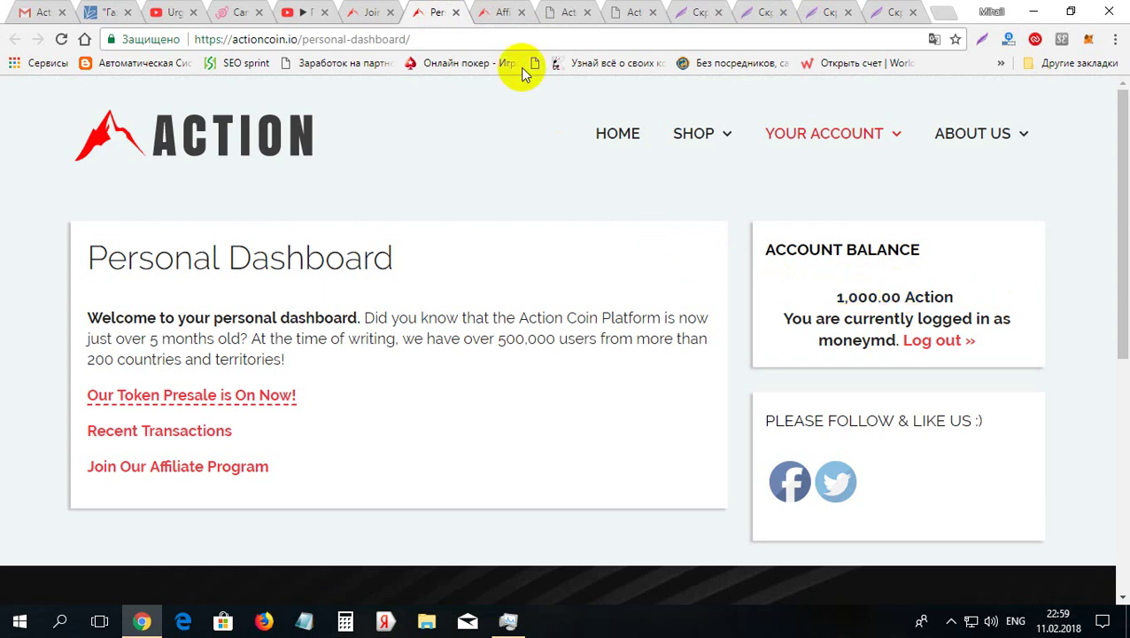
{"action": "left_click", "coordinate": [502, 14]}
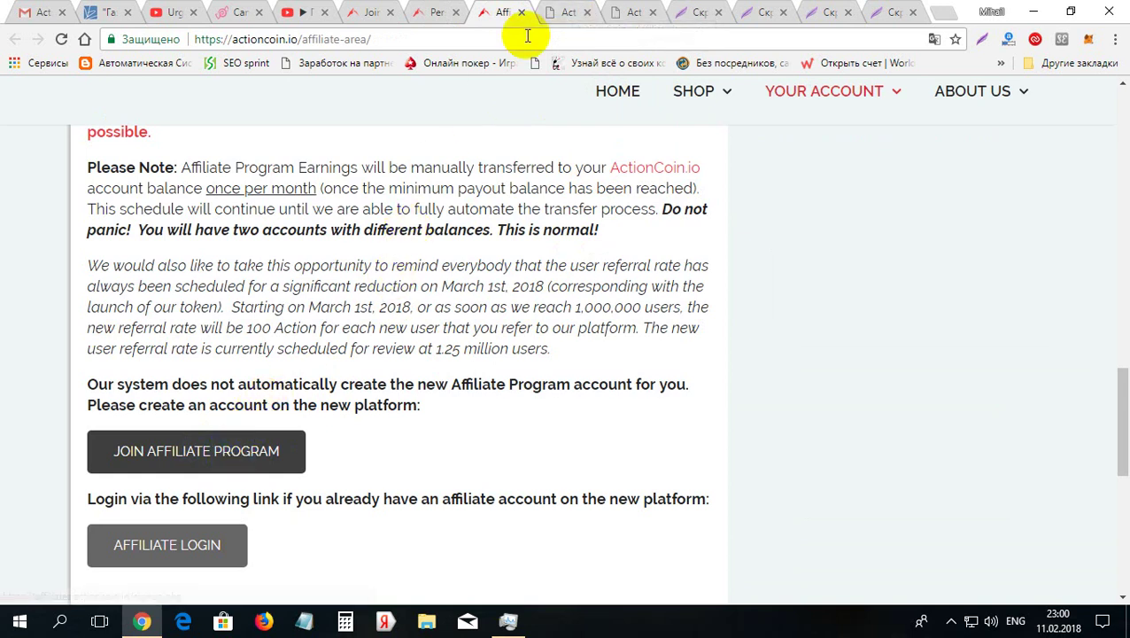
{"action": "left_click", "coordinate": [565, 14]}
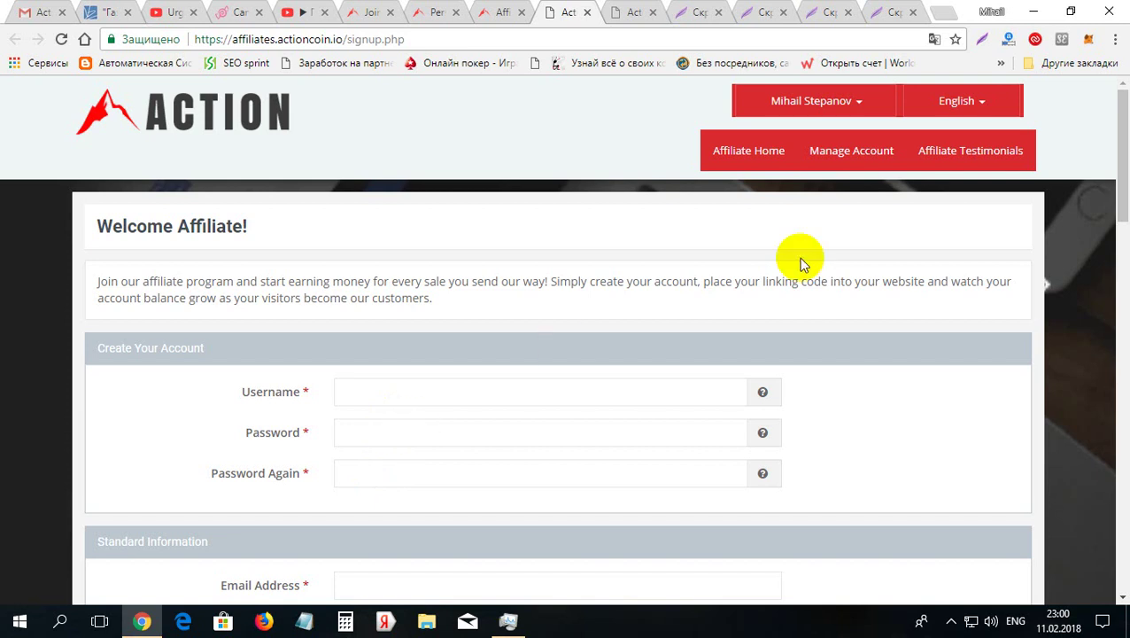
Step: Examine the affiliate signup form from the account and personal details through payment, terms and username to the verification section
{"action": "left_click_drag", "start_coordinate": [1121, 175], "coordinate": [1121, 242]}
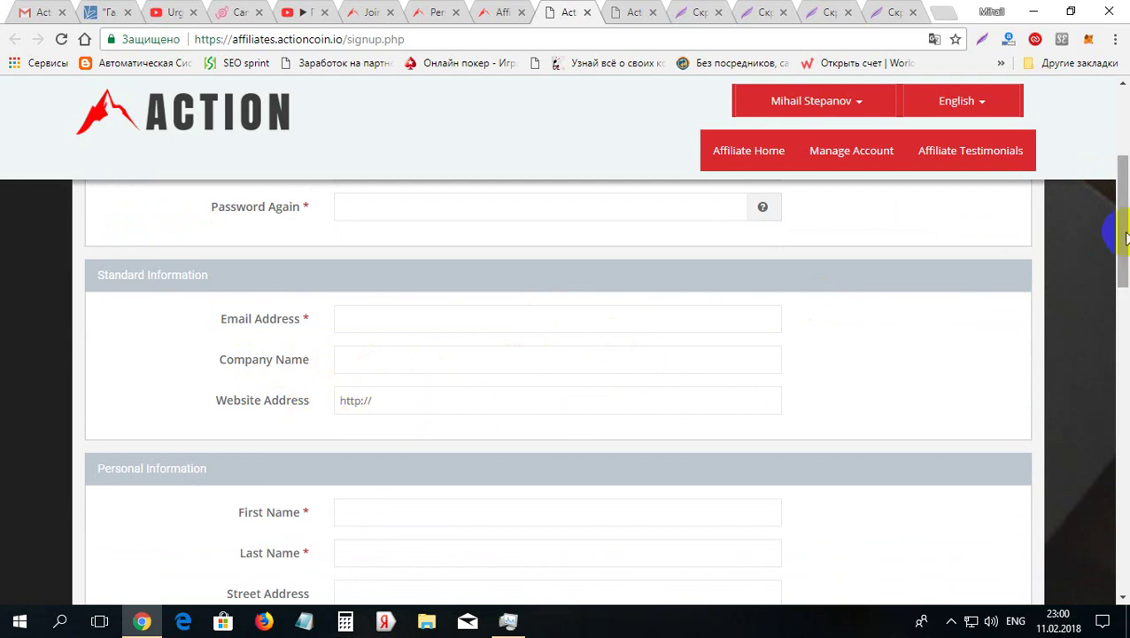
{"action": "scroll", "coordinate": [1124, 273], "scroll_direction": "down", "scroll_amount": 1}
{"action": "left_click_drag", "start_coordinate": [1125, 270], "coordinate": [1125, 285]}
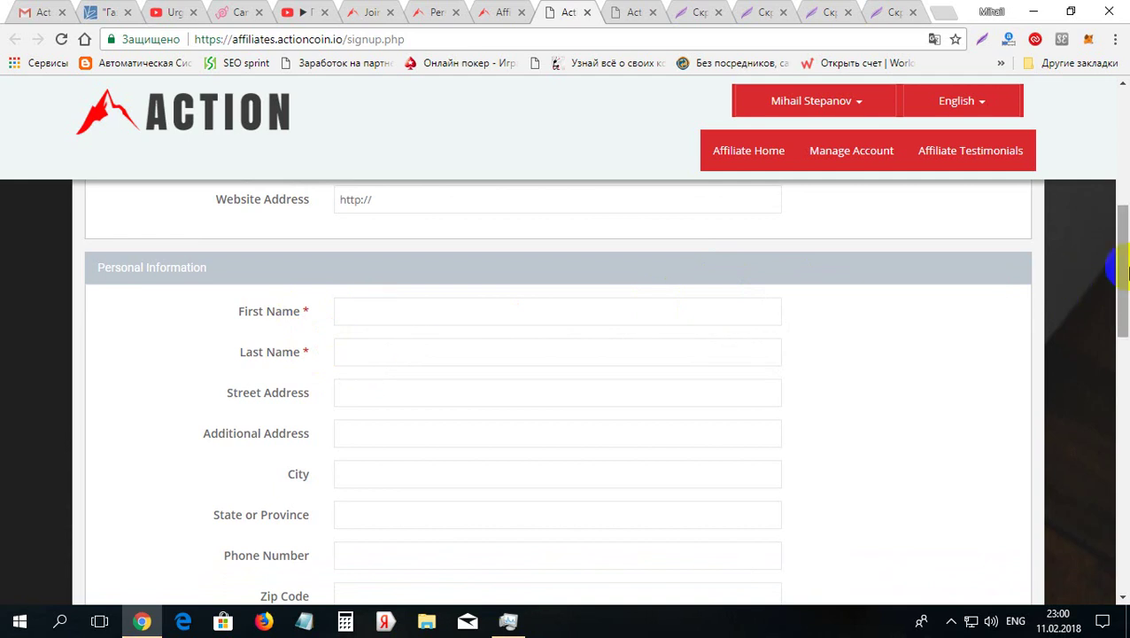
{"action": "left_click_drag", "start_coordinate": [1125, 273], "coordinate": [1118, 307]}
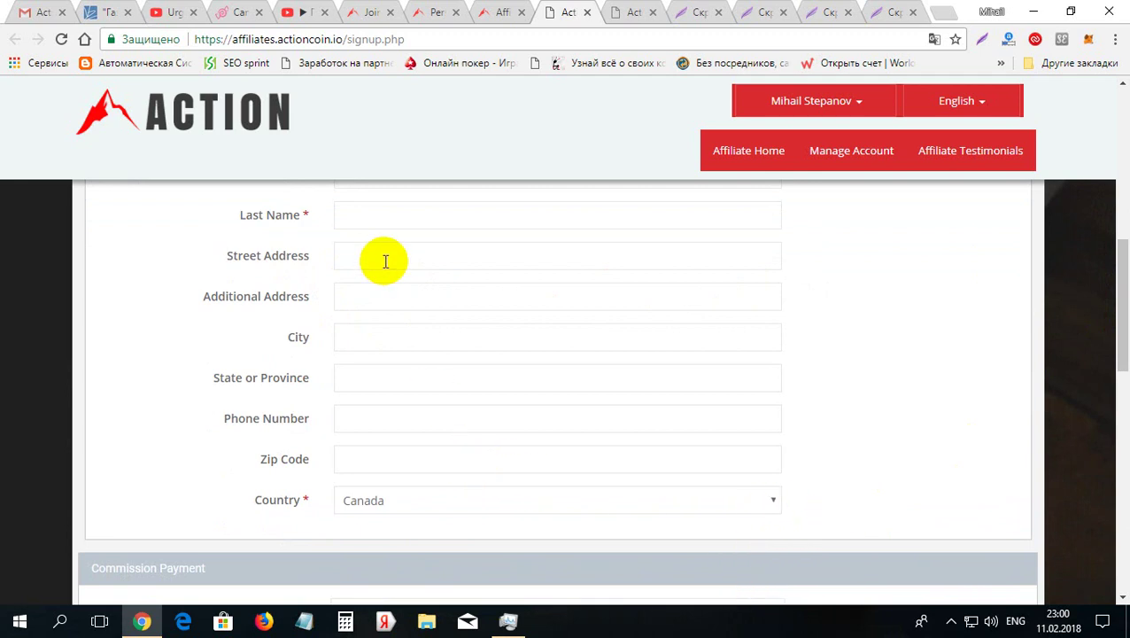
{"action": "left_click_drag", "start_coordinate": [1122, 316], "coordinate": [1099, 378]}
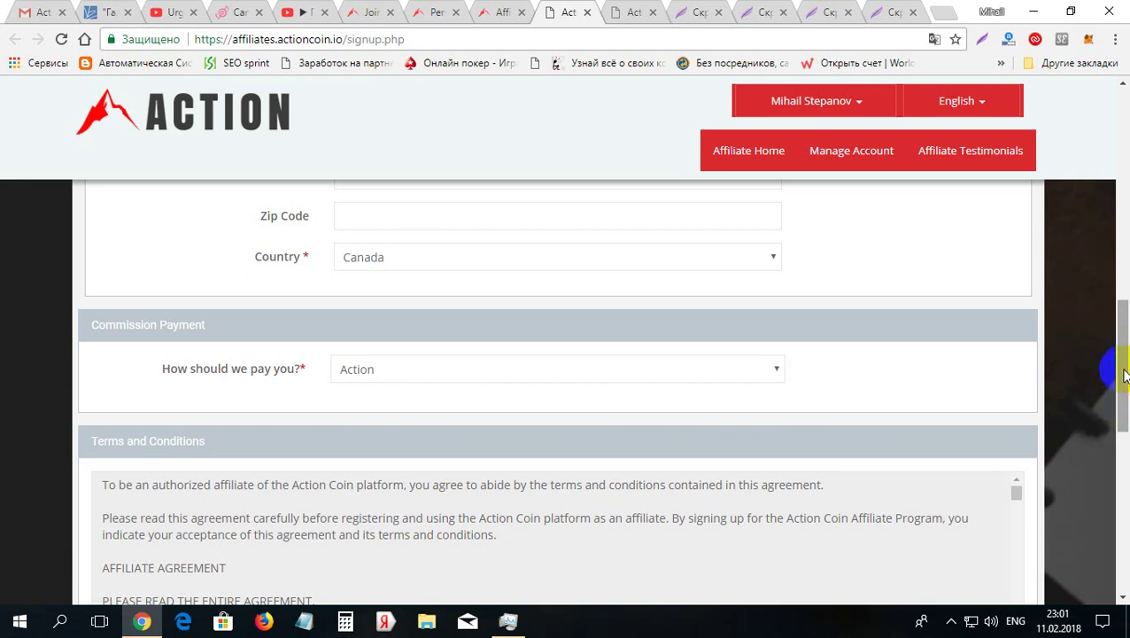
{"action": "left_click_drag", "start_coordinate": [1121, 368], "coordinate": [1125, 431]}
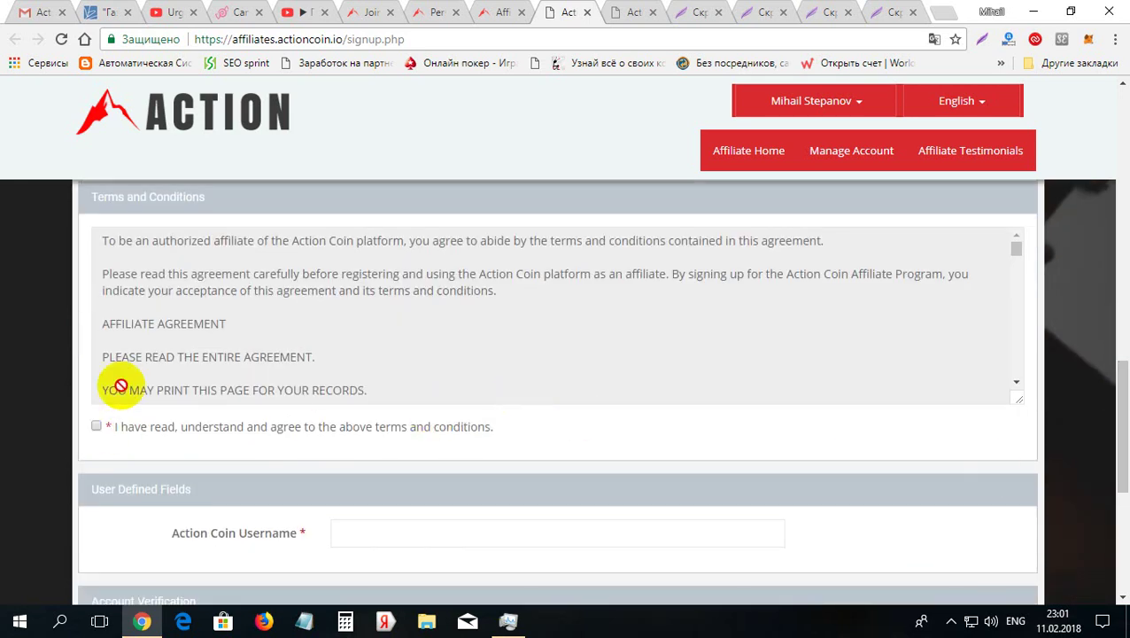
{"action": "left_click_drag", "start_coordinate": [1120, 388], "coordinate": [1054, 433]}
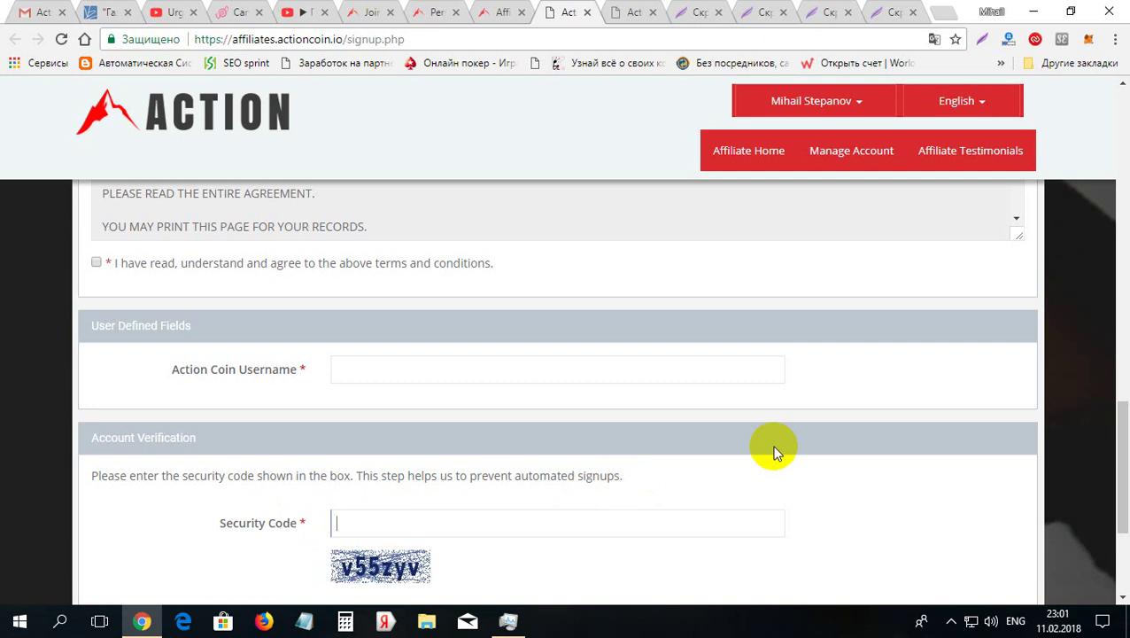
{"action": "left_click_drag", "start_coordinate": [1123, 429], "coordinate": [1123, 478]}
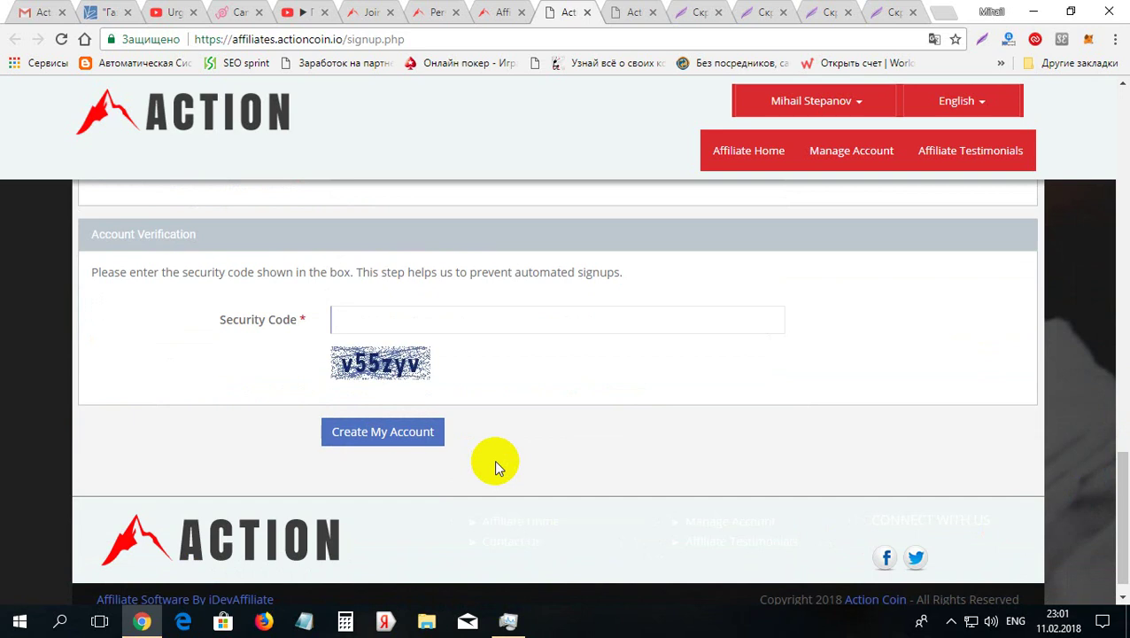
Step: View the saved screenshot of the security check required to access actioncoin.io
{"action": "left_click", "coordinate": [829, 11]}
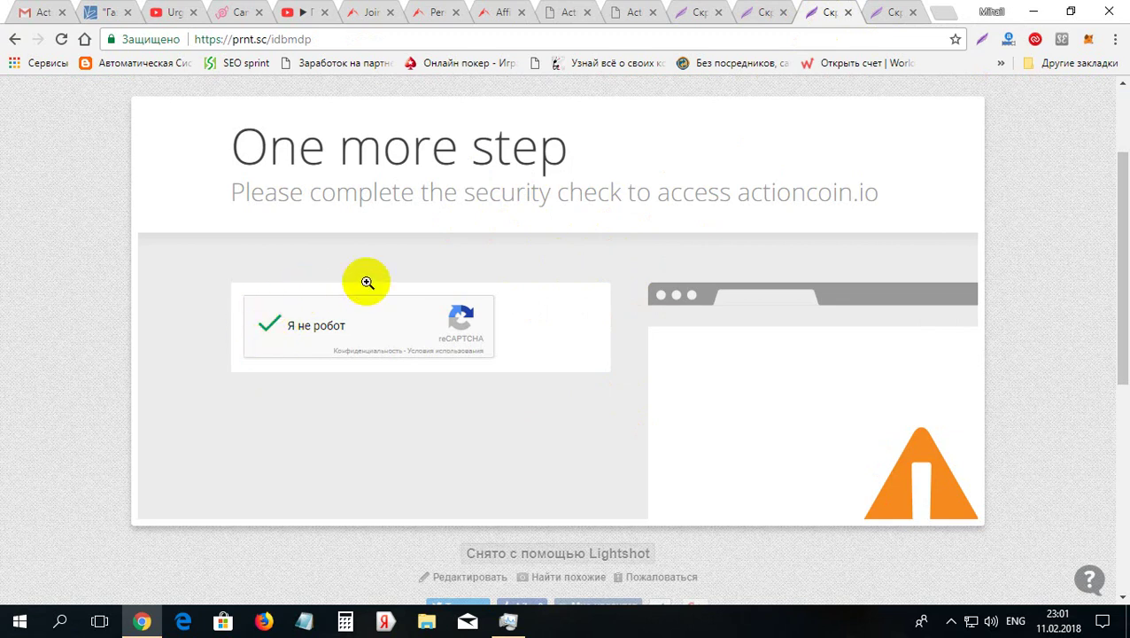
Step: View the saved screenshot of the affiliate account creation notice, and open the affiliate account's general statistics page
{"action": "left_click", "coordinate": [896, 11]}
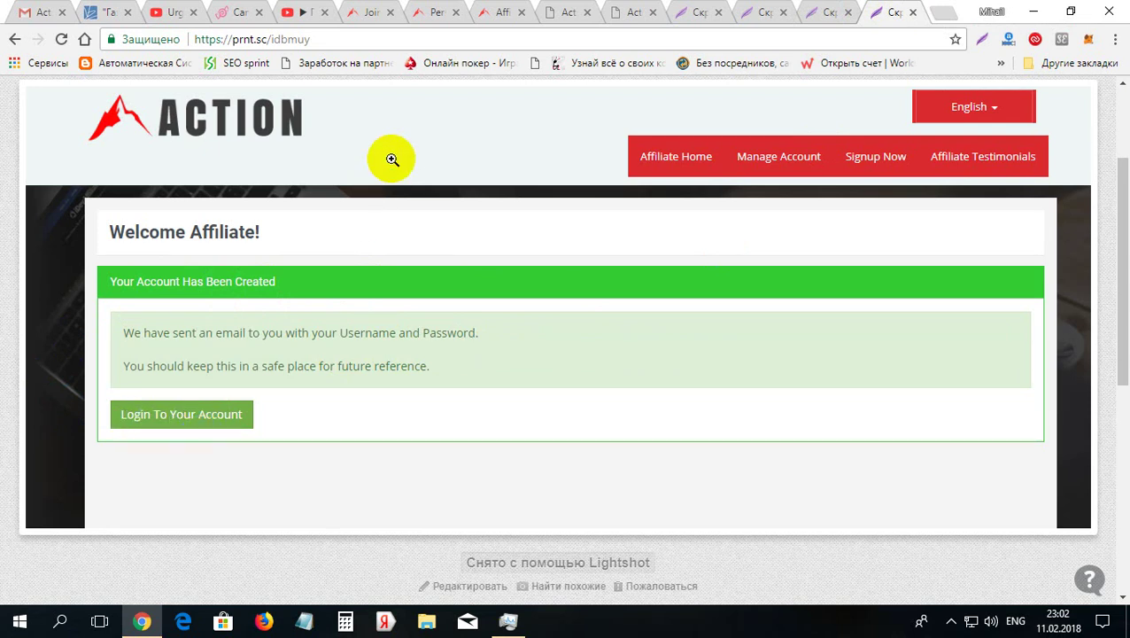
{"action": "left_click", "coordinate": [571, 10]}
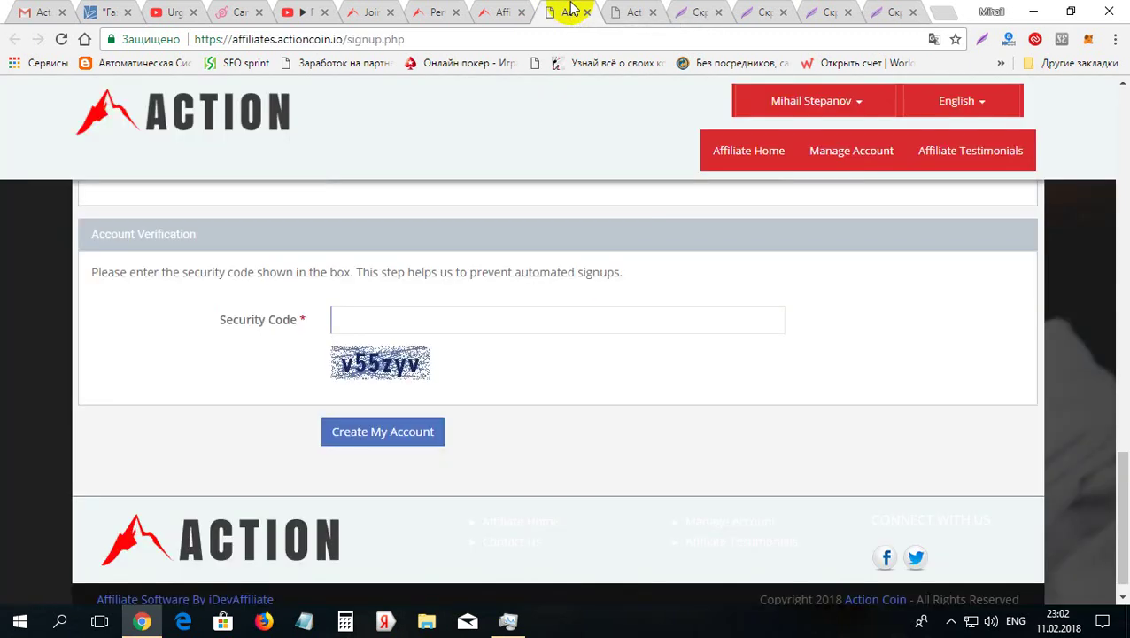
{"action": "left_click", "coordinate": [623, 10]}
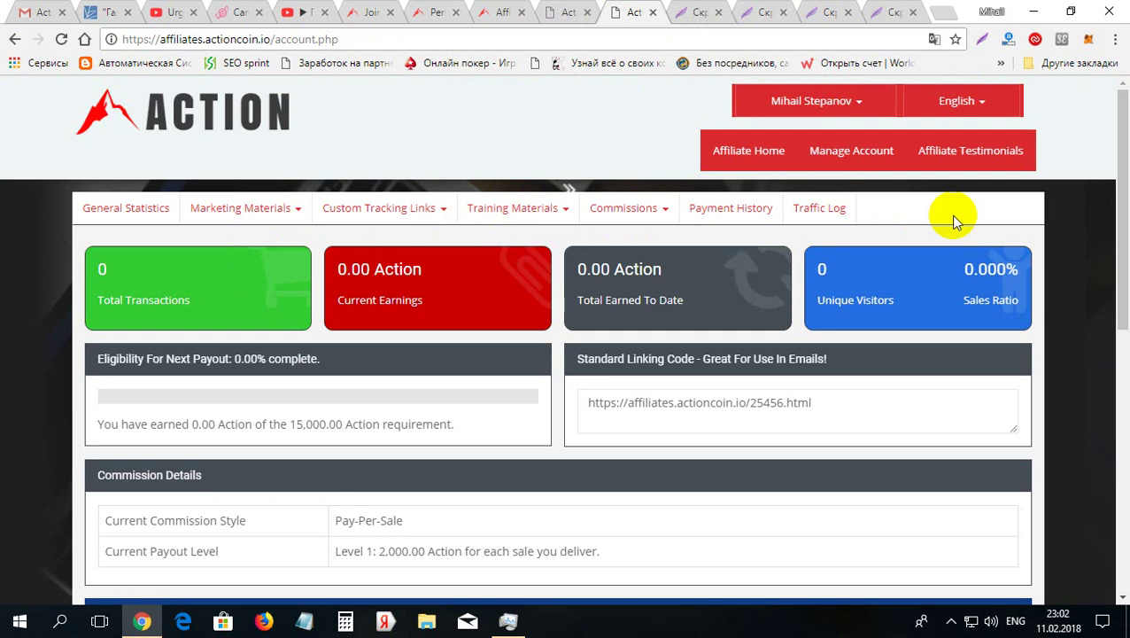
Step: Highlight the affiliate link under Standard Linking Code, and examine the commission details and the last 30 days of activity
{"action": "left_click", "coordinate": [822, 400]}
{"action": "left_click_drag", "start_coordinate": [822, 401], "coordinate": [582, 401]}
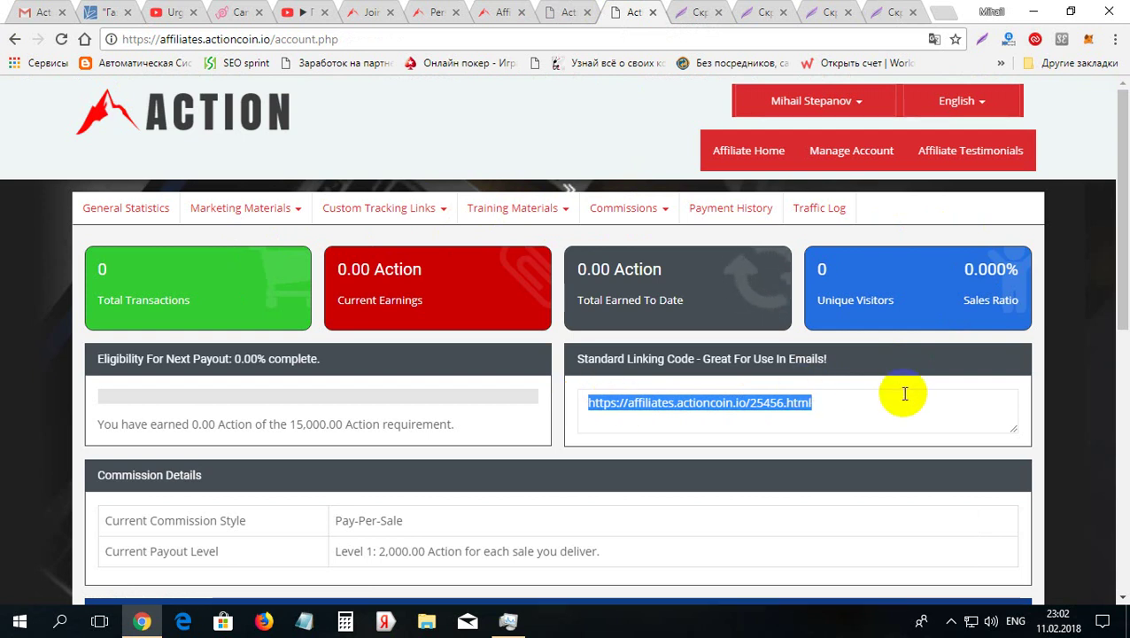
{"action": "left_click", "coordinate": [869, 407]}
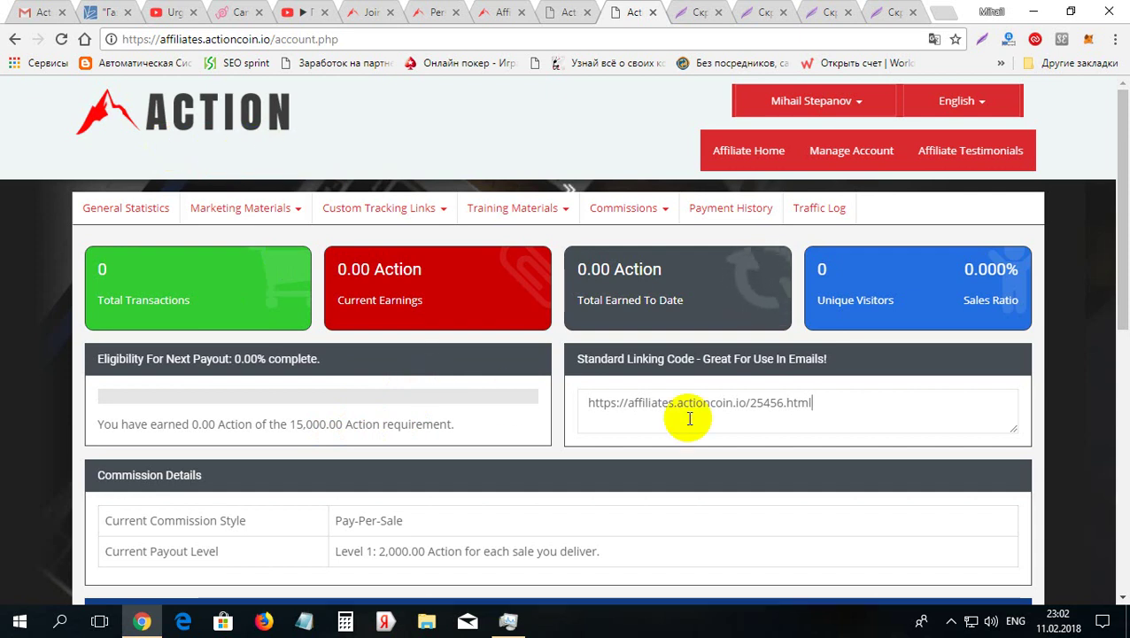
{"action": "left_click_drag", "start_coordinate": [1123, 250], "coordinate": [1125, 307]}
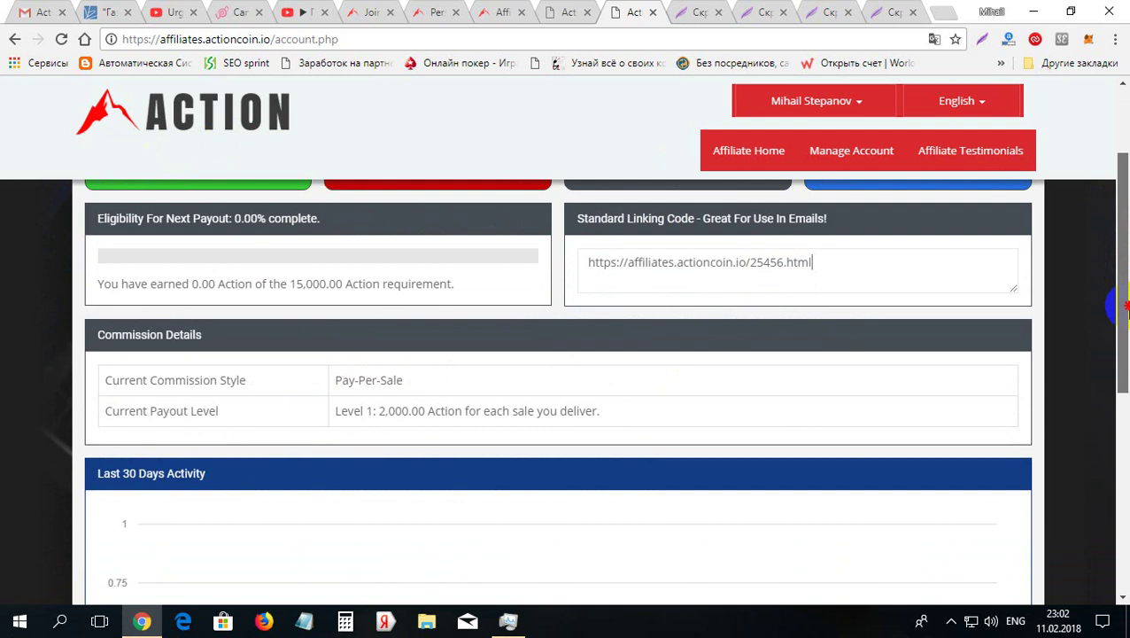